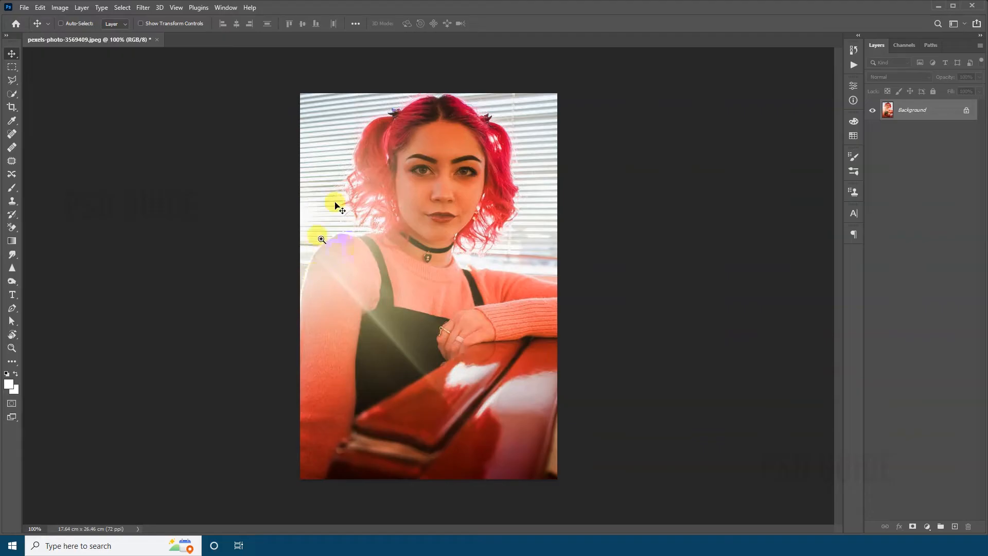
- Remove the bright light streak across the sunlit sleeve with the Healing Brush, sampling clean fabric beside it, at brush size 15
{"action": "left_click", "coordinate": [11, 148]}
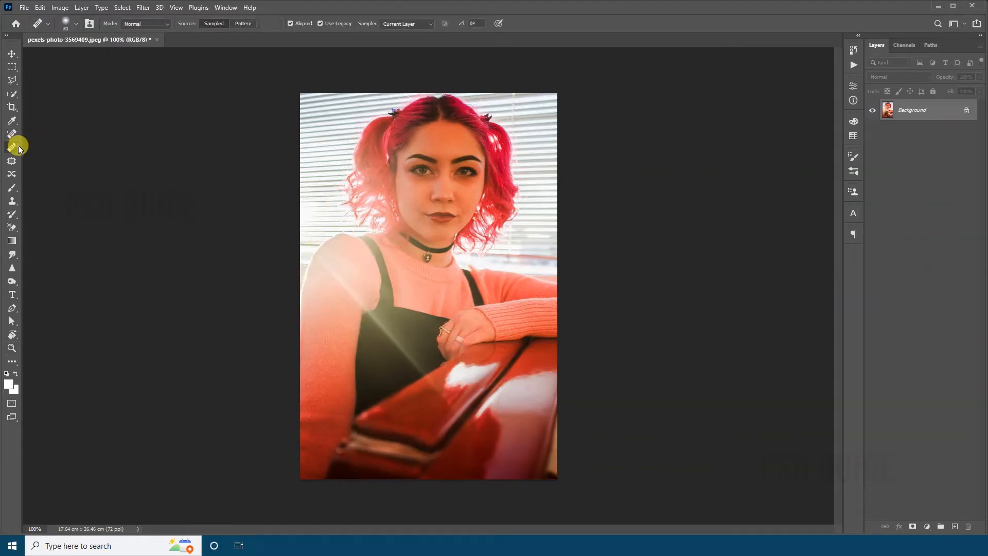
{"action": "scroll", "coordinate": [333, 320], "scroll_direction": "up", "scroll_amount": 4}
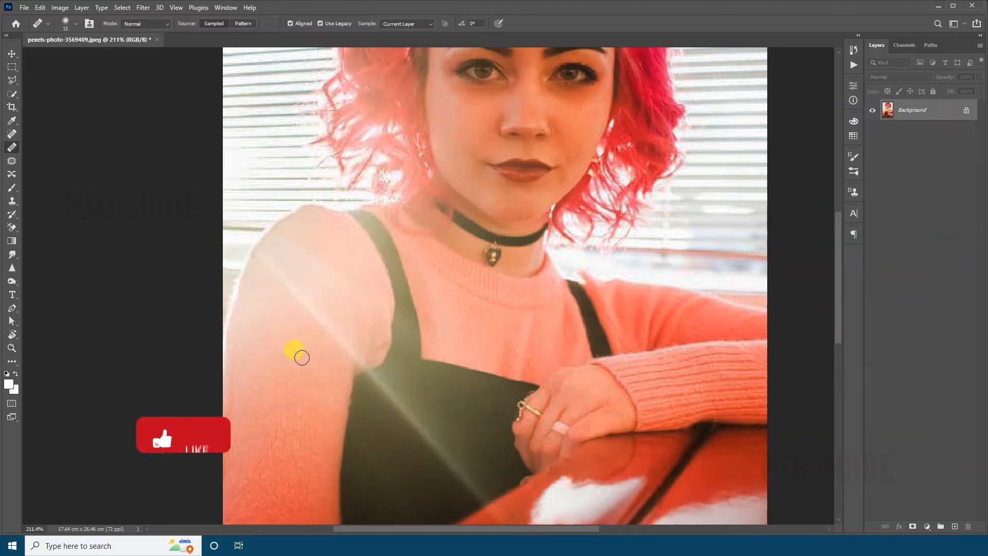
{"action": "key", "text": "bracketleft"}
{"action": "left_click", "coordinate": [258, 331], "text": "alt"}
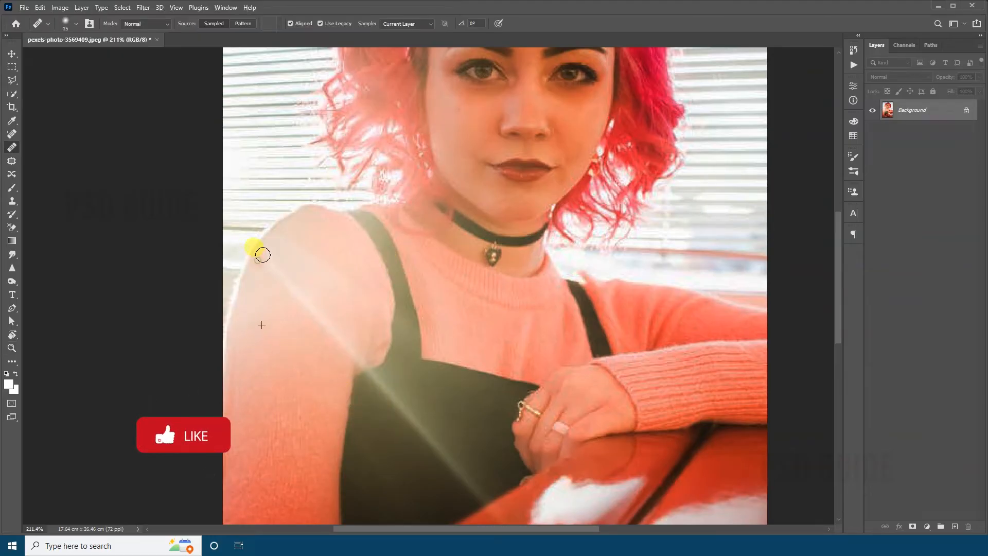
{"action": "mouse_move", "coordinate": [262, 254]}
{"action": "left_mouse_down"}
{"action": "mouse_move", "coordinate": [286, 289]}
{"action": "mouse_move", "coordinate": [309, 296]}
{"action": "mouse_move", "coordinate": [312, 317]}
{"action": "mouse_move", "coordinate": [334, 331]}
{"action": "mouse_move", "coordinate": [330, 341]}
{"action": "mouse_move", "coordinate": [362, 359]}
{"action": "mouse_move", "coordinate": [346, 358]}
{"action": "mouse_move", "coordinate": [342, 371]}
{"action": "left_mouse_up"}
{"action": "left_click", "coordinate": [272, 357], "text": "alt"}
{"action": "left_click", "coordinate": [297, 356], "text": "alt"}
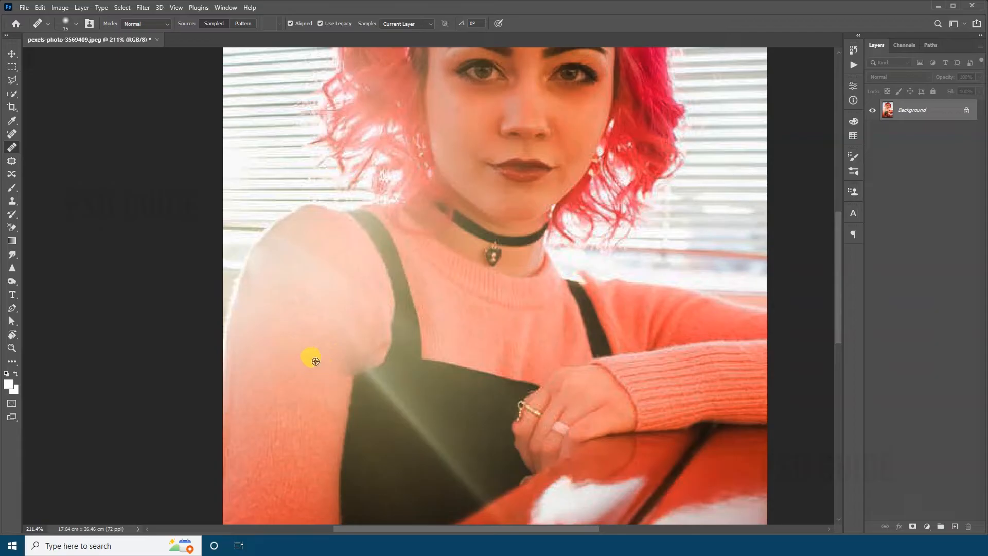
- Even out the remaining glare on the shoulder and upper arm with the Healing Brush, resampling nearby sleeve fabric between strokes
{"action": "left_click", "coordinate": [271, 324], "text": "alt"}
{"action": "mouse_move", "coordinate": [345, 342]}
{"action": "left_mouse_down"}
{"action": "mouse_move", "coordinate": [327, 319]}
{"action": "mouse_move", "coordinate": [287, 351]}
{"action": "left_mouse_up"}
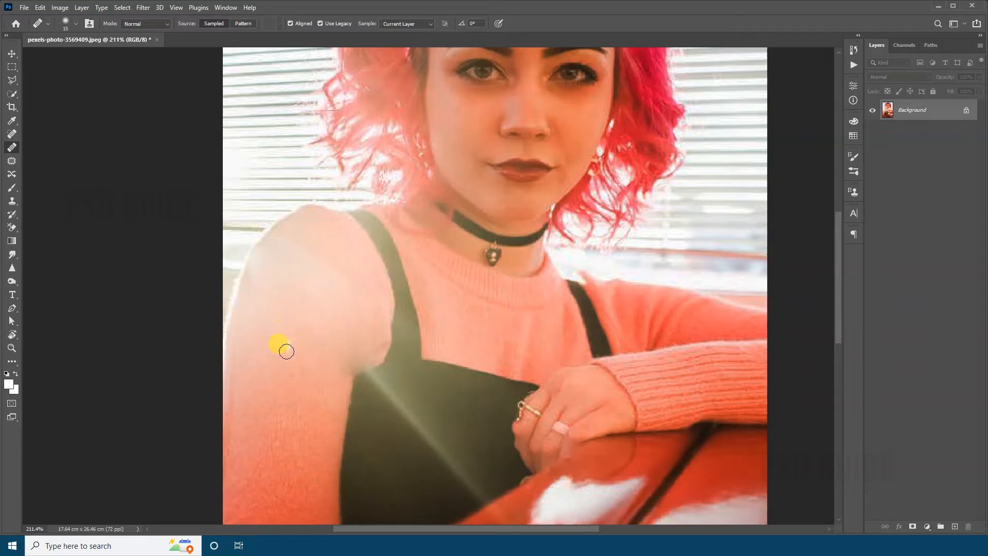
{"action": "left_click", "coordinate": [330, 294], "text": "alt"}
{"action": "mouse_move", "coordinate": [347, 279]}
{"action": "left_mouse_down"}
{"action": "mouse_move", "coordinate": [317, 286]}
{"action": "mouse_move", "coordinate": [315, 257]}
{"action": "mouse_move", "coordinate": [284, 273]}
{"action": "mouse_move", "coordinate": [275, 262]}
{"action": "mouse_move", "coordinate": [298, 241]}
{"action": "mouse_move", "coordinate": [290, 268]}
{"action": "mouse_move", "coordinate": [267, 267]}
{"action": "mouse_move", "coordinate": [267, 250]}
{"action": "mouse_move", "coordinate": [276, 316]}
{"action": "mouse_move", "coordinate": [251, 284]}
{"action": "mouse_move", "coordinate": [258, 292]}
{"action": "mouse_move", "coordinate": [277, 265]}
{"action": "left_mouse_up"}
{"action": "left_click", "coordinate": [307, 365], "text": "alt"}
{"action": "left_click", "coordinate": [302, 332], "text": "alt"}
{"action": "left_click", "coordinate": [275, 315], "text": "alt"}
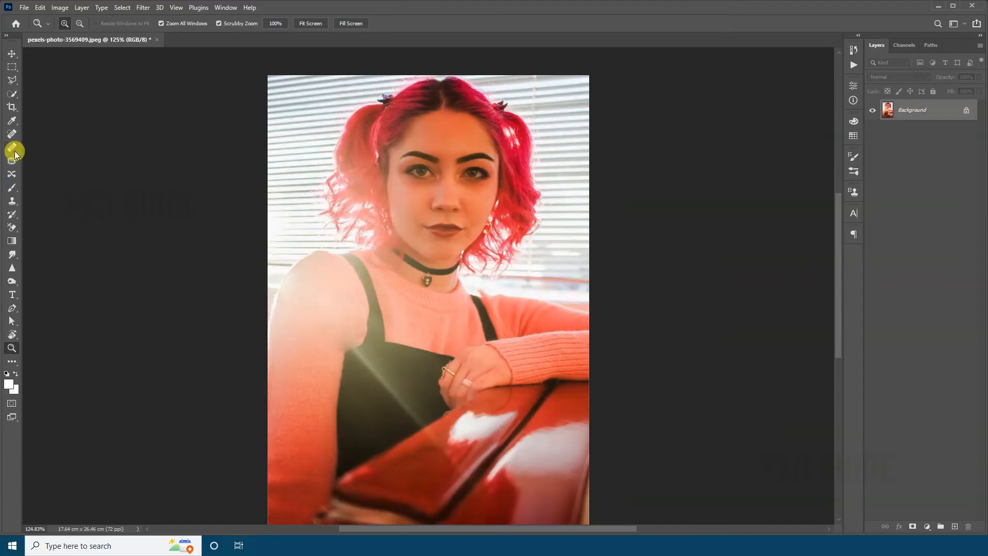
- Remove the diagonal light streak across the dark dress with the Healing Brush, sampling clean dark fabric nearby
{"action": "left_click_drag", "start_coordinate": [456, 393], "coordinate": [470, 390]}
{"action": "left_click", "coordinate": [11, 147]}
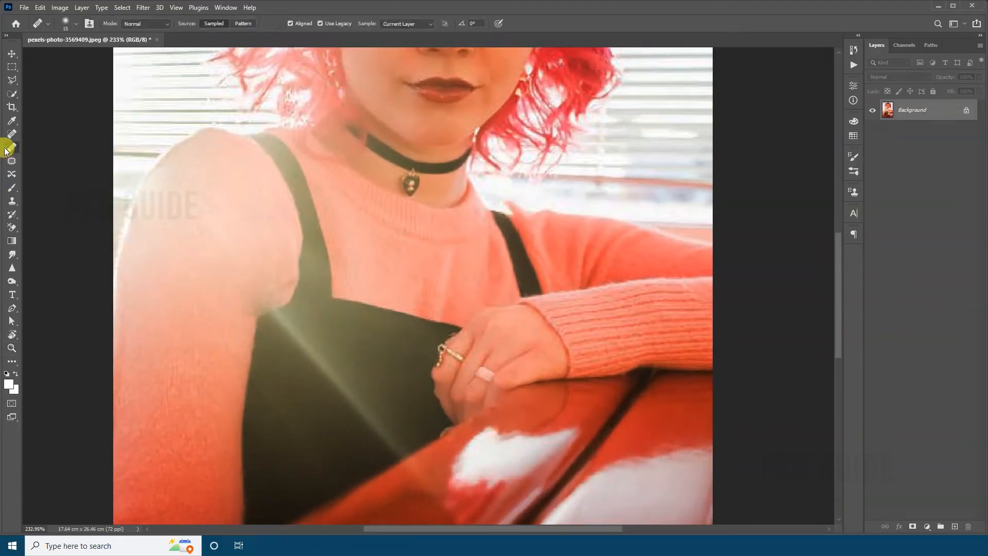
{"action": "left_click", "coordinate": [264, 363], "text": "alt"}
{"action": "mouse_move", "coordinate": [264, 315]}
{"action": "left_mouse_down"}
{"action": "mouse_move", "coordinate": [333, 397]}
{"action": "mouse_move", "coordinate": [374, 417]}
{"action": "left_mouse_up"}
{"action": "left_click", "coordinate": [289, 435], "text": "alt"}
{"action": "left_click_drag", "start_coordinate": [345, 429], "coordinate": [390, 434]}
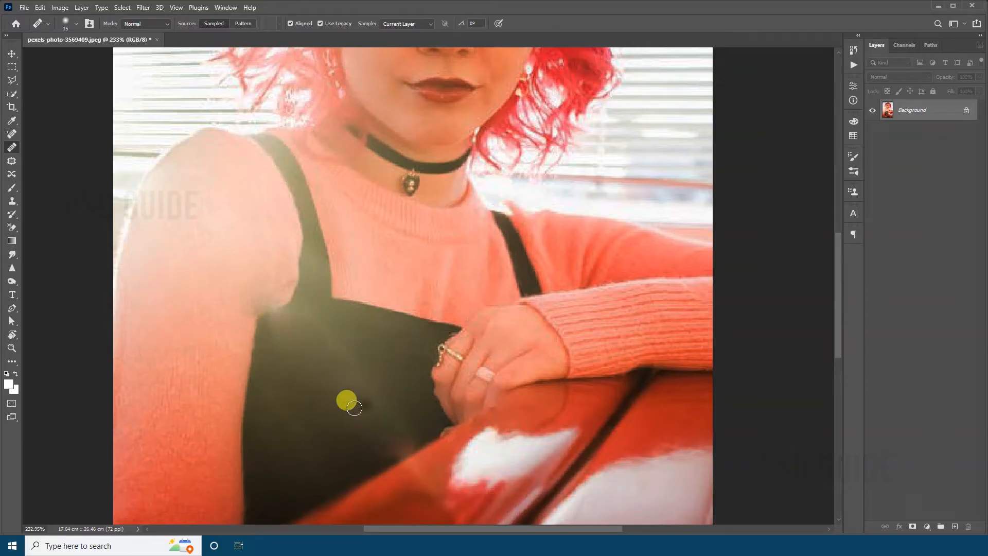
- Clean up the leftover streak traces on the dark dress with a larger Spot Healing Brush in Content-Aware mode
{"action": "key", "text": "bracketright"}
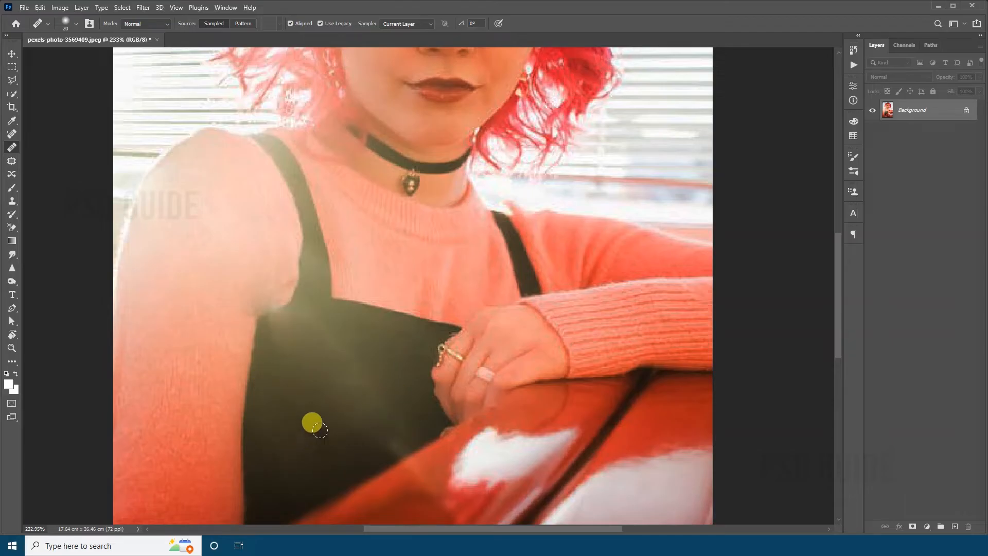
{"action": "key", "text": "shift+j"}
{"action": "key", "text": "bracketright"}
{"action": "key", "text": "bracketright"}
{"action": "key", "text": "bracketright"}
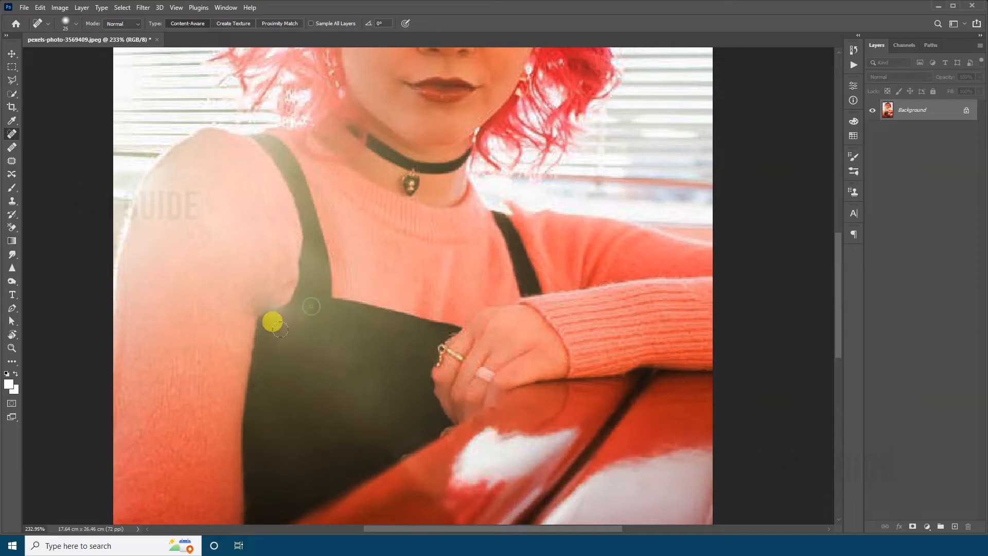
- Remove the white reflections from the red car surface with the Spot Healing Brush, reducing the brush size to 15
{"action": "key", "text": "z"}
{"action": "left_click_drag", "start_coordinate": [337, 407], "coordinate": [302, 466]}
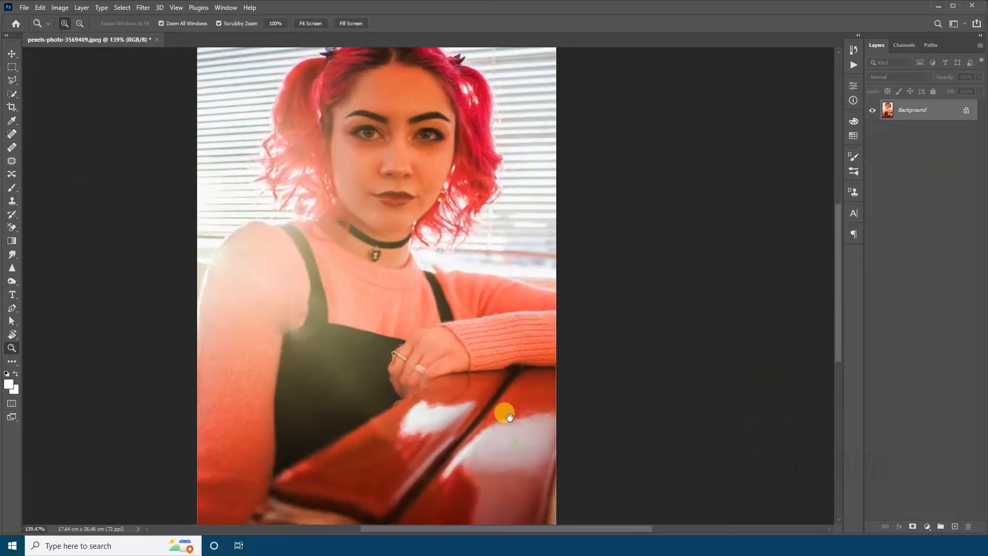
{"action": "mouse_move", "coordinate": [480, 445]}
{"action": "left_mouse_down"}
{"action": "mouse_move", "coordinate": [451, 435]}
{"action": "mouse_move", "coordinate": [474, 388]}
{"action": "left_mouse_up"}
{"action": "left_click", "coordinate": [12, 136]}
{"action": "mouse_move", "coordinate": [382, 398]}
{"action": "left_mouse_down"}
{"action": "mouse_move", "coordinate": [375, 356]}
{"action": "mouse_move", "coordinate": [412, 403]}
{"action": "mouse_move", "coordinate": [456, 390]}
{"action": "mouse_move", "coordinate": [375, 415]}
{"action": "mouse_move", "coordinate": [386, 448]}
{"action": "left_mouse_up"}
{"action": "key", "text": "bracketleft"}
{"action": "mouse_move", "coordinate": [453, 432]}
{"action": "left_mouse_down"}
{"action": "mouse_move", "coordinate": [391, 372]}
{"action": "mouse_move", "coordinate": [409, 373]}
{"action": "mouse_move", "coordinate": [448, 428]}
{"action": "mouse_move", "coordinate": [540, 360]}
{"action": "mouse_move", "coordinate": [397, 419]}
{"action": "mouse_move", "coordinate": [510, 418]}
{"action": "mouse_move", "coordinate": [453, 356]}
{"action": "mouse_move", "coordinate": [501, 418]}
{"action": "mouse_move", "coordinate": [532, 344]}
{"action": "mouse_move", "coordinate": [489, 394]}
{"action": "left_mouse_up"}
{"action": "key", "text": "bracketleft"}
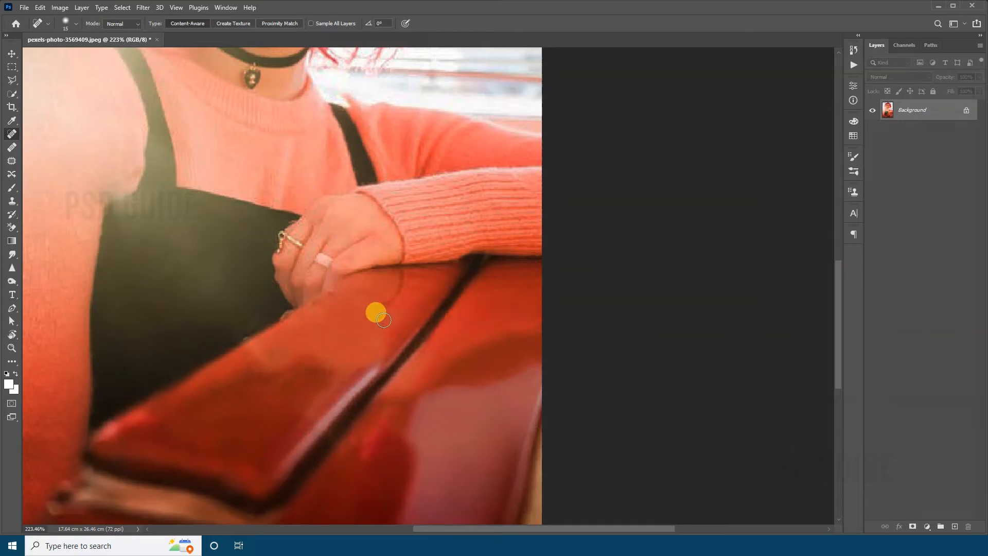
- Select the sunlit sleeve from shoulder to forearm with the Quick Selection tool and feather the selection
{"action": "key", "text": "z"}
{"action": "left_click_drag", "start_coordinate": [525, 350], "coordinate": [474, 357]}
{"action": "left_click_drag", "start_coordinate": [379, 284], "coordinate": [376, 309]}
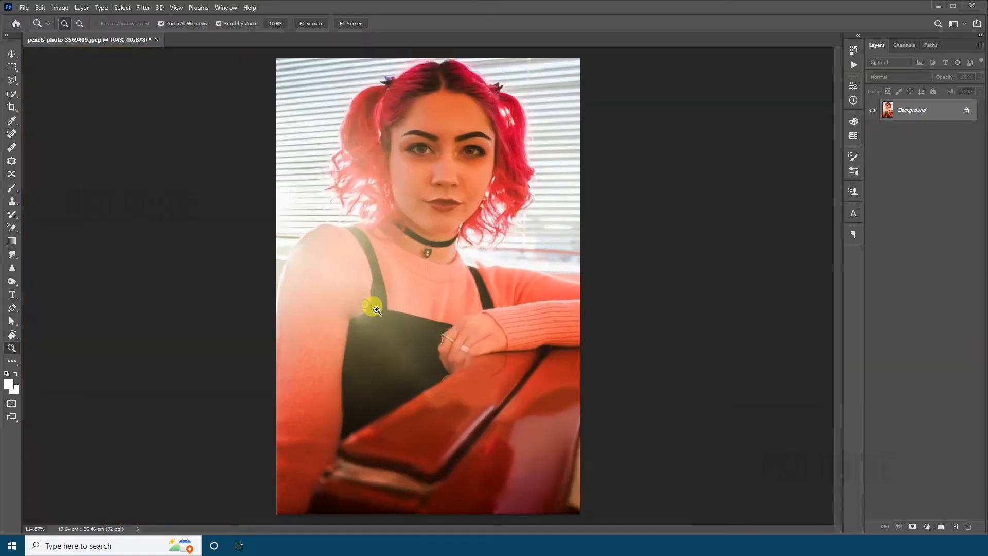
{"action": "key", "text": "j"}
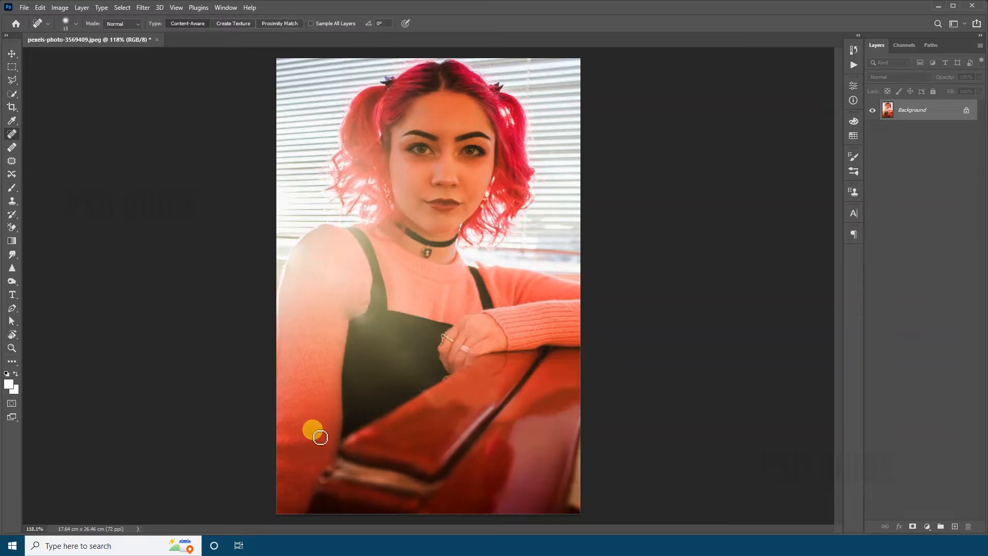
{"action": "key", "text": "w"}
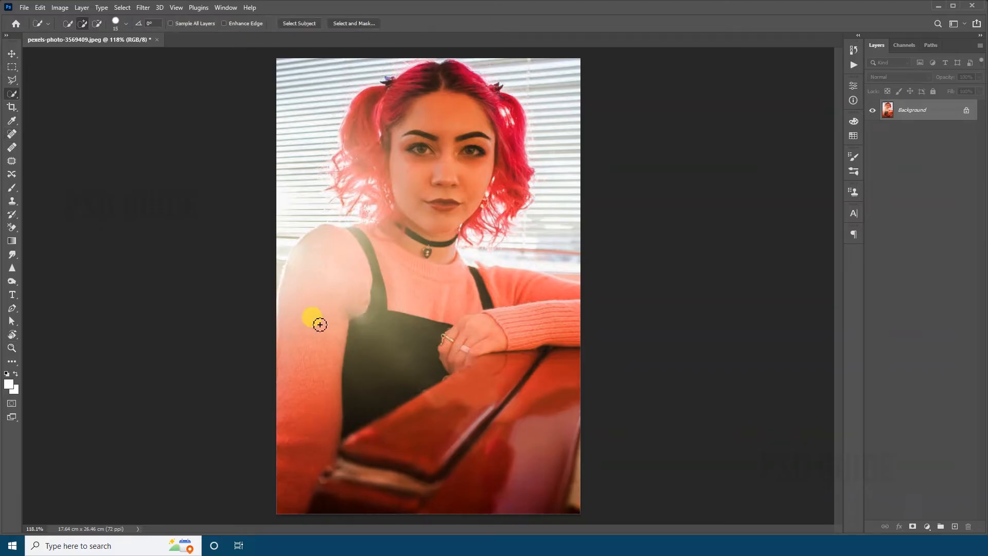
{"action": "right_click", "coordinate": [12, 94]}
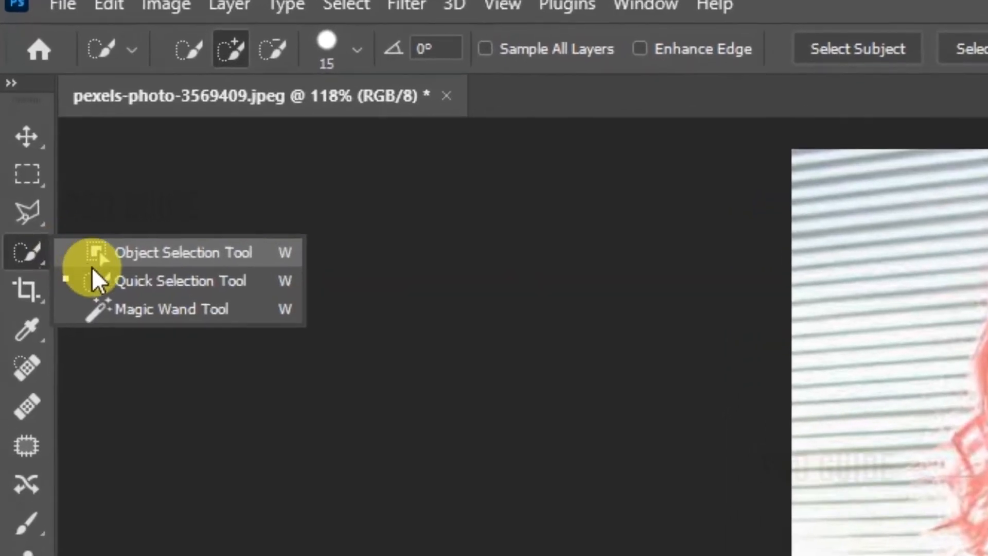
{"action": "left_click", "coordinate": [118, 261]}
{"action": "right_click", "coordinate": [29, 257]}
{"action": "left_click", "coordinate": [129, 283]}
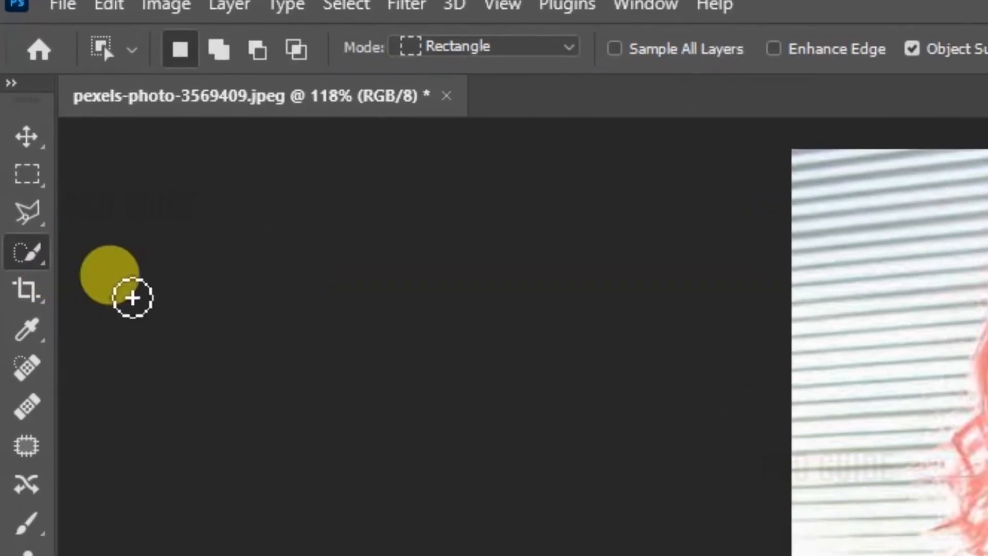
{"action": "mouse_move", "coordinate": [338, 278]}
{"action": "left_mouse_down"}
{"action": "mouse_move", "coordinate": [342, 225]}
{"action": "mouse_move", "coordinate": [287, 319]}
{"action": "mouse_move", "coordinate": [329, 280]}
{"action": "mouse_move", "coordinate": [339, 314]}
{"action": "mouse_move", "coordinate": [295, 415]}
{"action": "mouse_move", "coordinate": [295, 441]}
{"action": "mouse_move", "coordinate": [319, 244]}
{"action": "mouse_move", "coordinate": [302, 216]}
{"action": "left_mouse_up"}
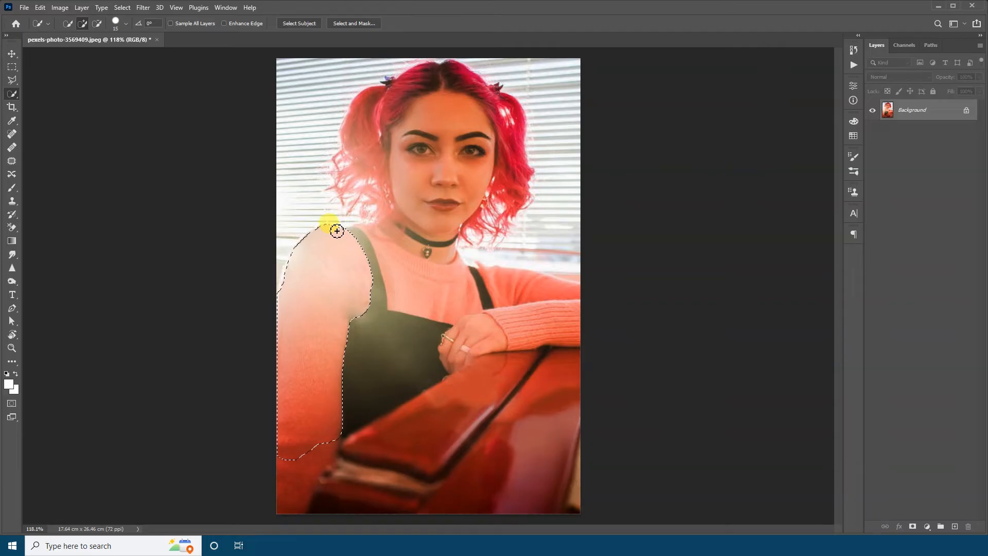
{"action": "key", "text": "shift+F6"}
{"action": "key", "text": "Return"}
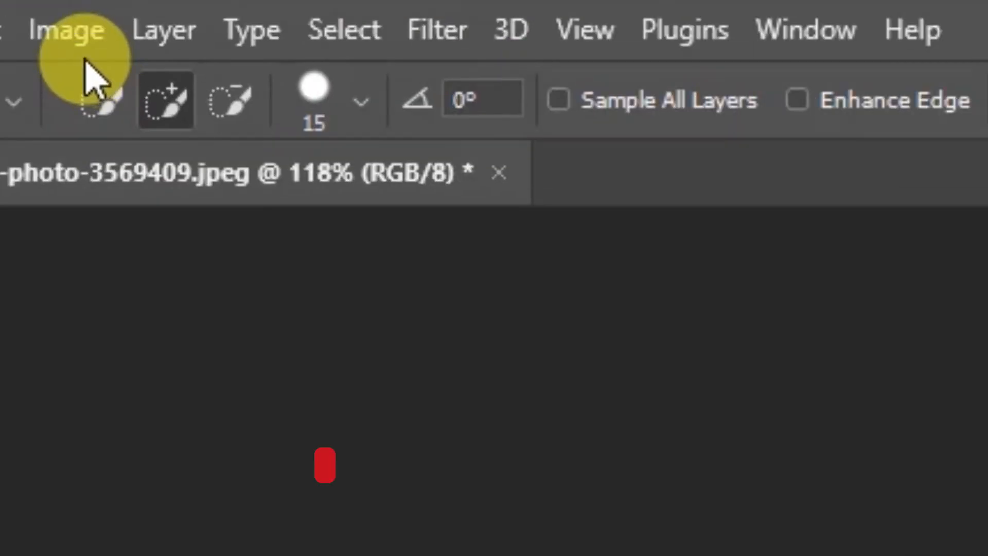
- Apply Brightness/Contrast to the selected sleeve with brightness -43 and contrast 68
{"action": "left_click", "coordinate": [61, 8]}
{"action": "mouse_move", "coordinate": [75, 34]}
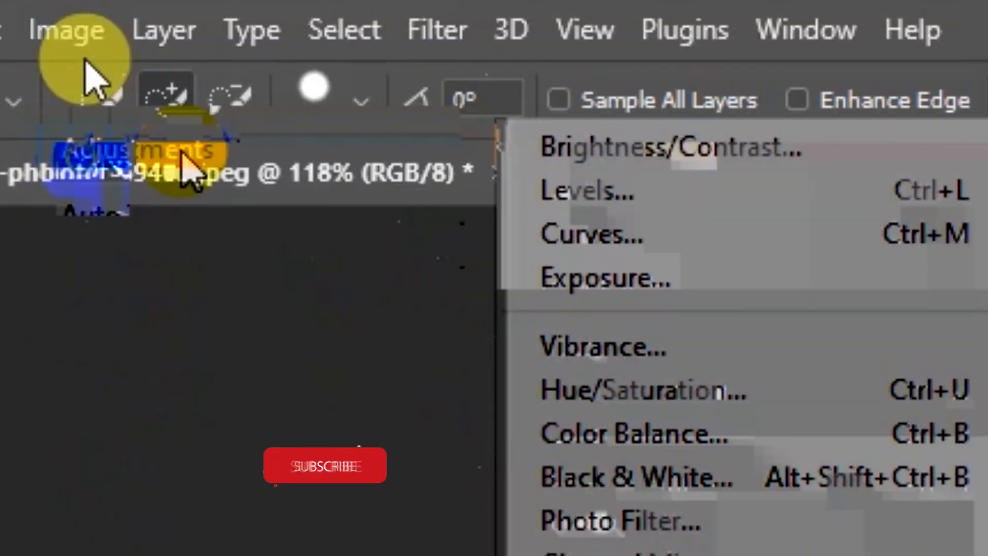
{"action": "left_click", "coordinate": [621, 164]}
{"action": "left_click_drag", "start_coordinate": [448, 236], "coordinate": [441, 201]}
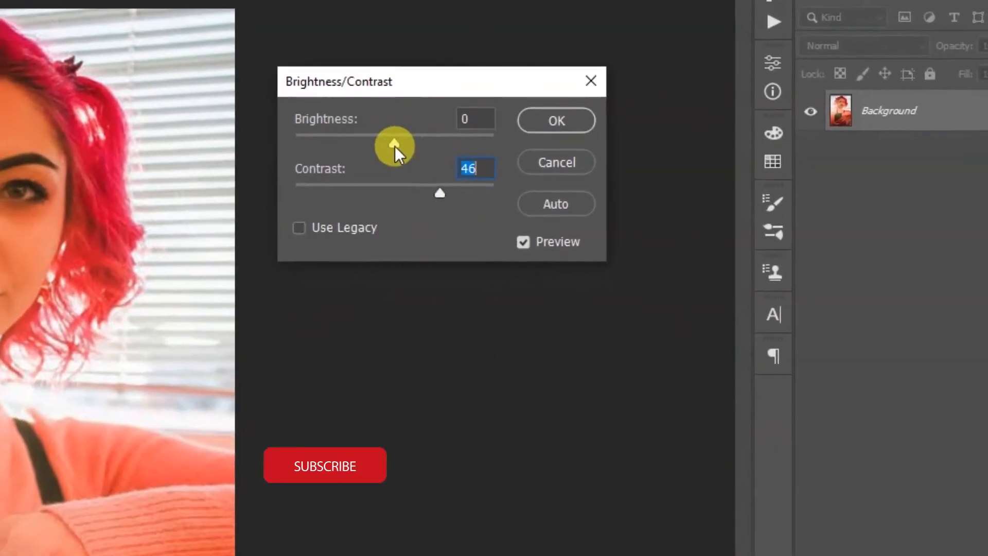
{"action": "mouse_move", "coordinate": [395, 148]}
{"action": "left_mouse_down"}
{"action": "mouse_move", "coordinate": [403, 130]}
{"action": "mouse_move", "coordinate": [389, 131]}
{"action": "left_mouse_up"}
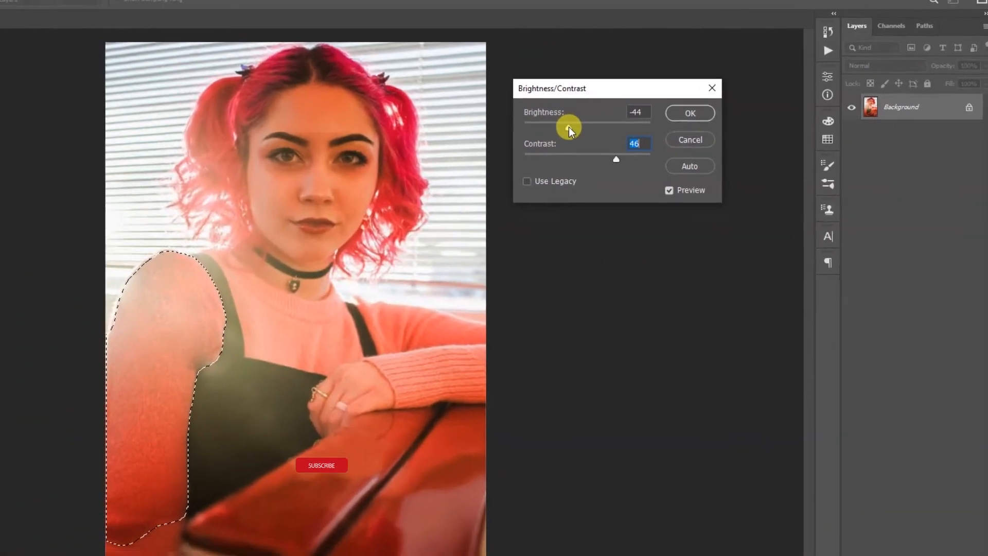
{"action": "left_click_drag", "start_coordinate": [569, 127], "coordinate": [574, 130]}
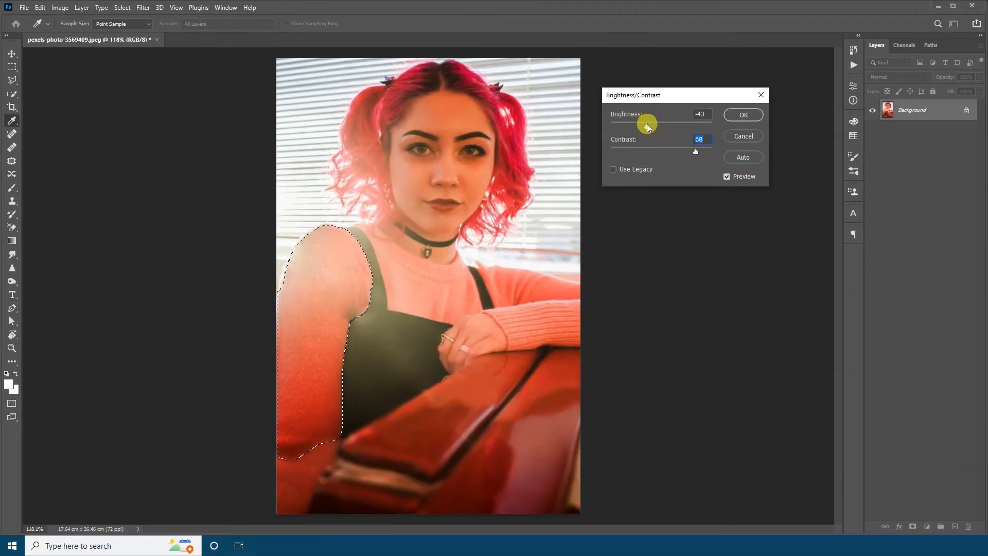
{"action": "left_click", "coordinate": [647, 124]}
{"action": "key", "text": "Return"}
- Lighten the sleeve's midtones with Levels to about 1.13, and clear the selection
{"action": "key", "text": "w"}
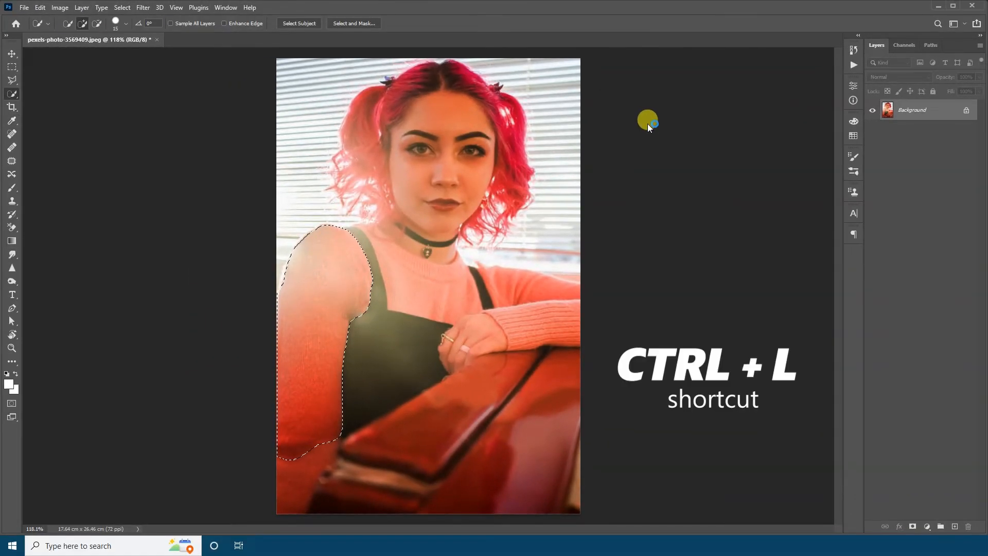
{"action": "key", "text": "ctrl+l"}
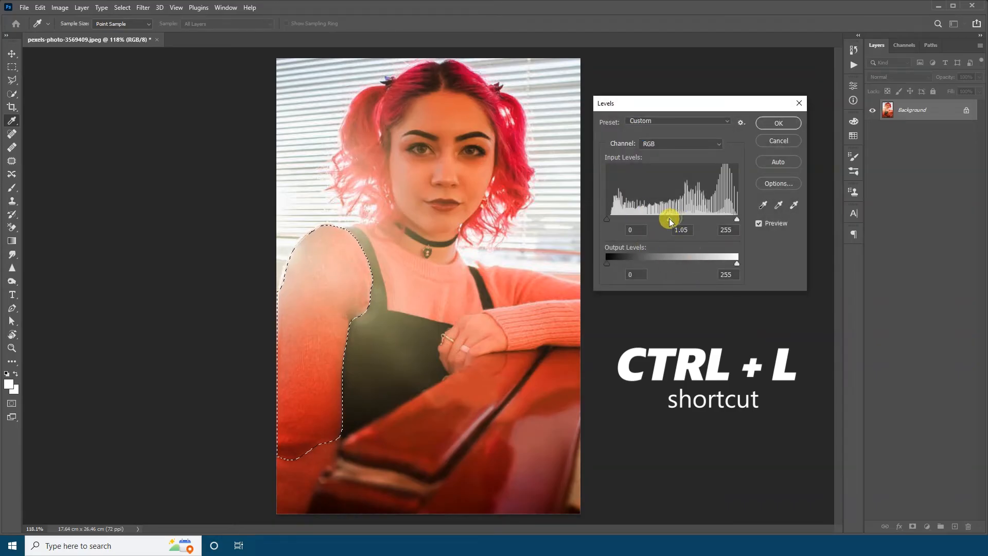
{"action": "left_click_drag", "start_coordinate": [669, 220], "coordinate": [664, 220]}
{"action": "key", "text": "Return"}
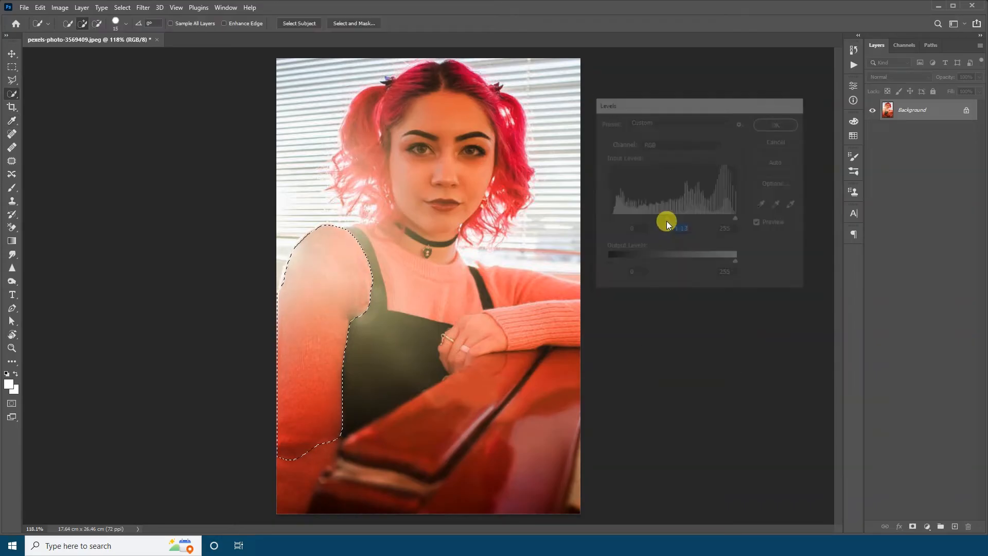
{"action": "key", "text": "ctrl+d"}
- Select the dark dress with its adjoining shoulder strap, excluding the pink sweater, and feather the selection
{"action": "mouse_move", "coordinate": [348, 330]}
{"action": "left_mouse_down"}
{"action": "mouse_move", "coordinate": [456, 369]}
{"action": "mouse_move", "coordinate": [400, 373]}
{"action": "mouse_move", "coordinate": [416, 373]}
{"action": "mouse_move", "coordinate": [417, 357]}
{"action": "mouse_move", "coordinate": [381, 343]}
{"action": "left_mouse_up"}
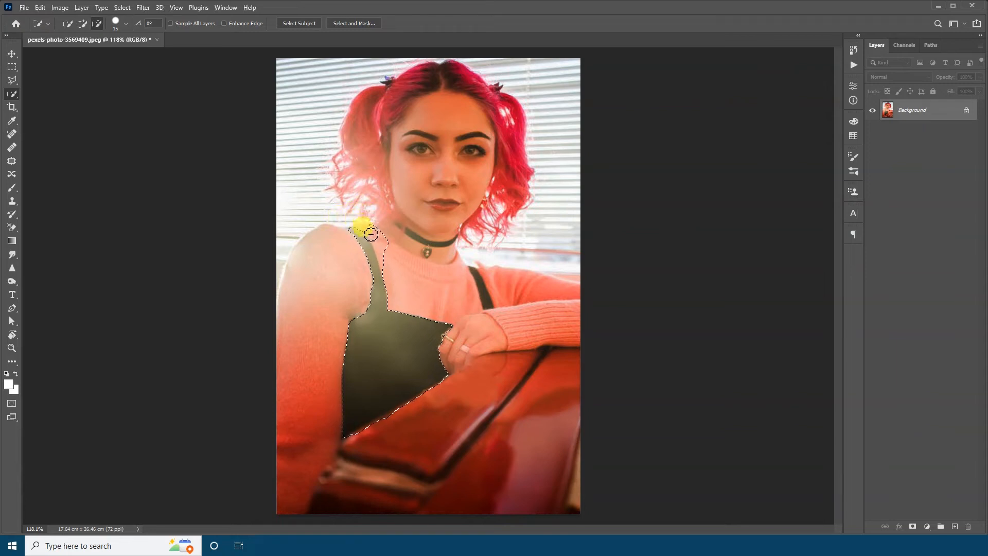
{"action": "left_click_drag", "start_coordinate": [394, 292], "coordinate": [383, 279]}
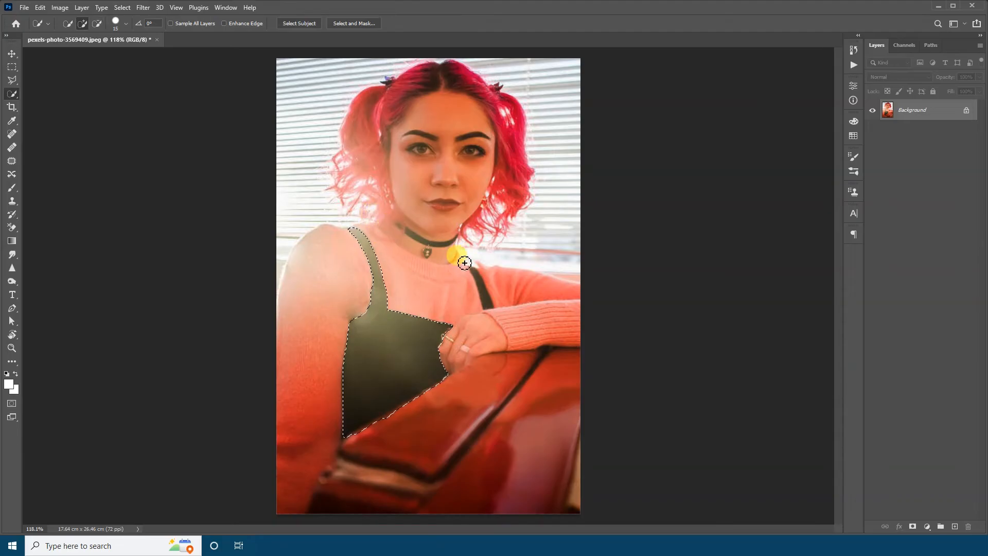
{"action": "key", "text": "shift+F6"}
{"action": "key", "text": "Return"}
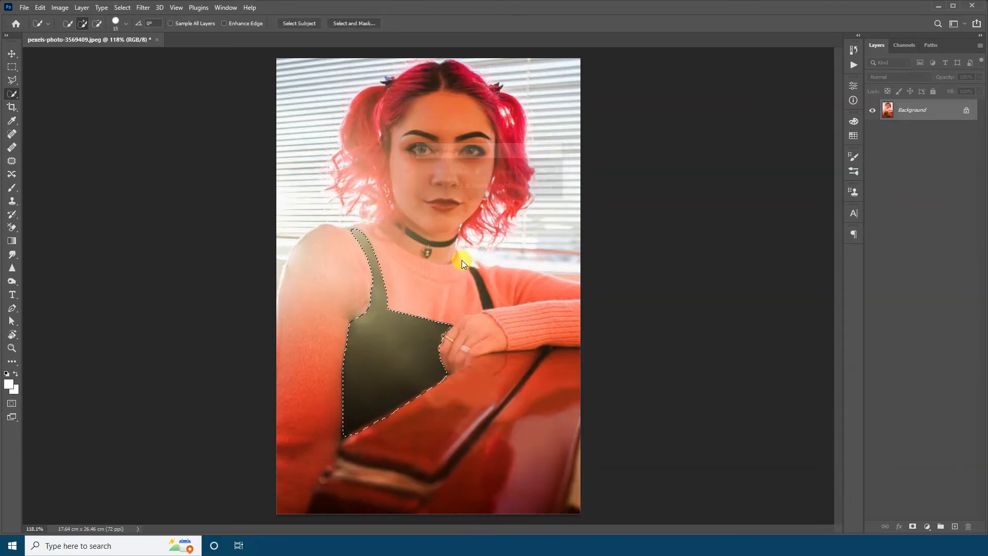
- Darken the selected dress with Levels by setting the midtone input to 0.81
{"action": "key", "text": "ctrl+l"}
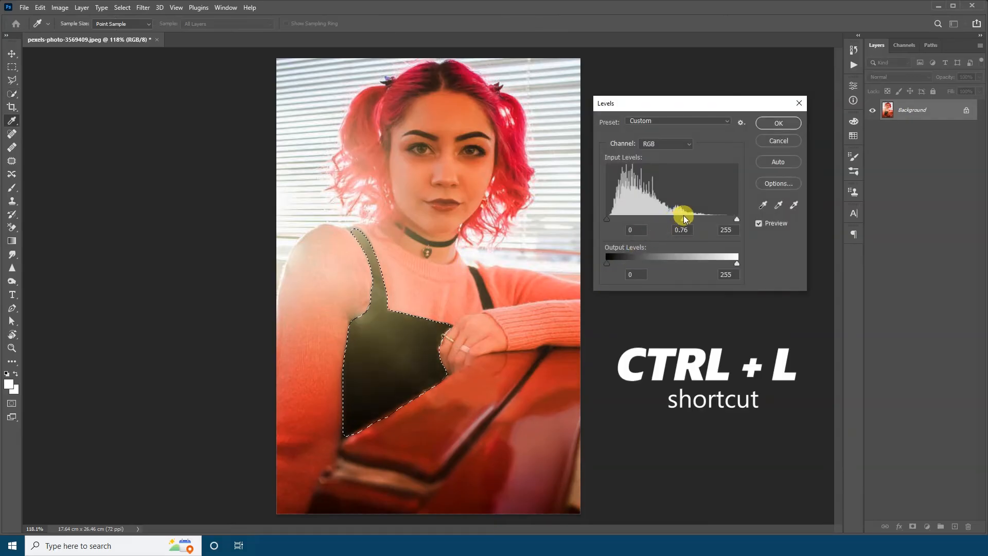
{"action": "left_click_drag", "start_coordinate": [685, 217], "coordinate": [680, 216]}
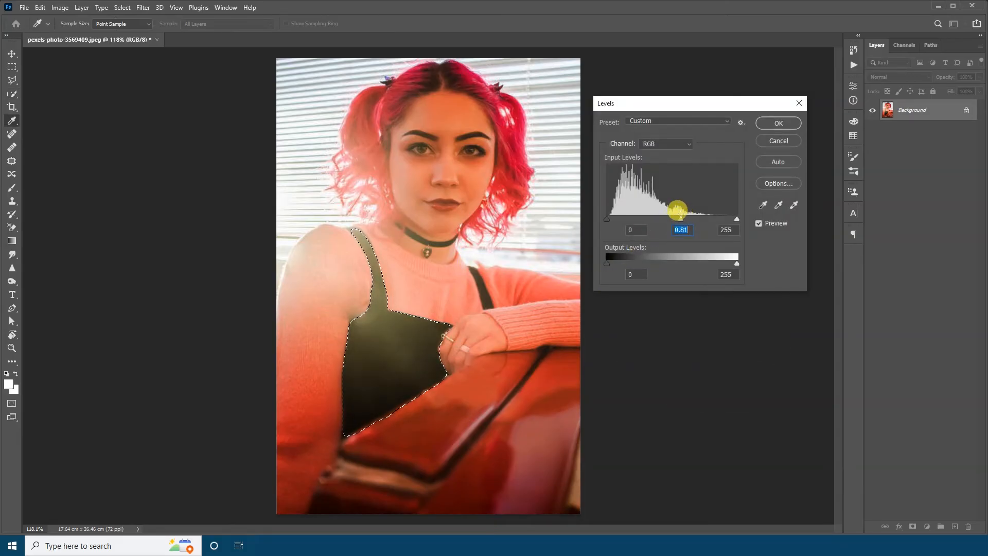
{"action": "left_click", "coordinate": [766, 123]}
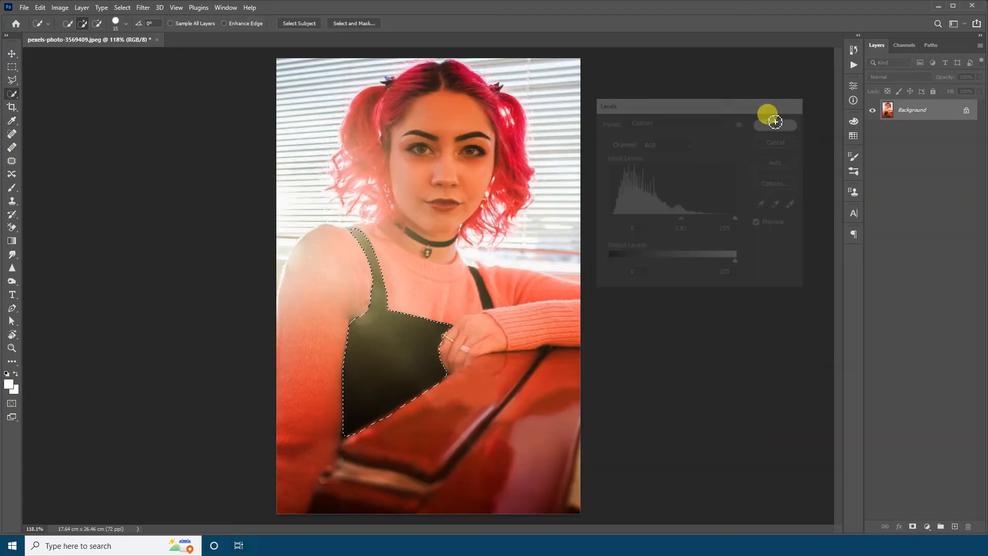
- Apply Brightness/Contrast to the selected dress with brightness -87 and contrast 44, and clear the selection
{"action": "left_click", "coordinate": [59, 8]}
{"action": "left_click", "coordinate": [72, 34]}
{"action": "left_click", "coordinate": [195, 33]}
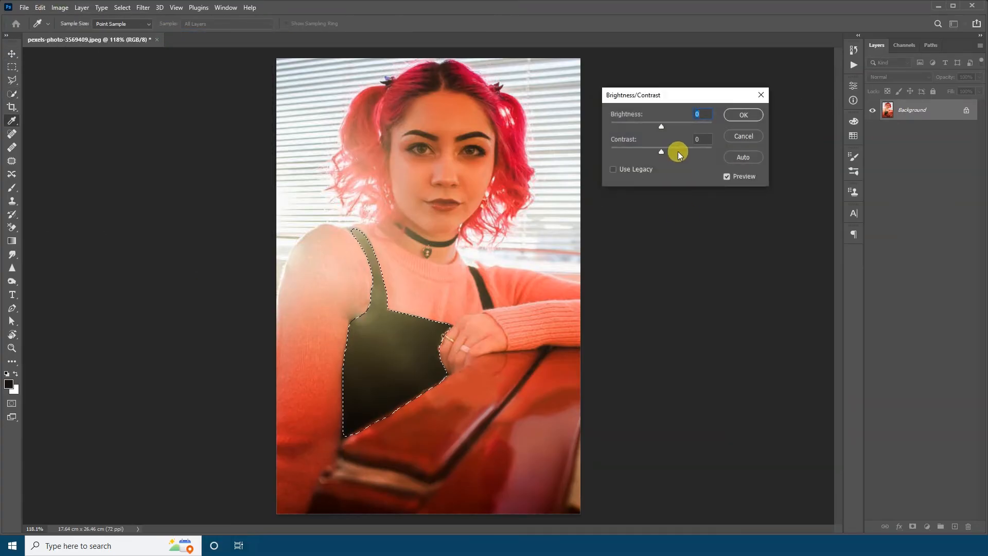
{"action": "left_click_drag", "start_coordinate": [656, 131], "coordinate": [637, 126]}
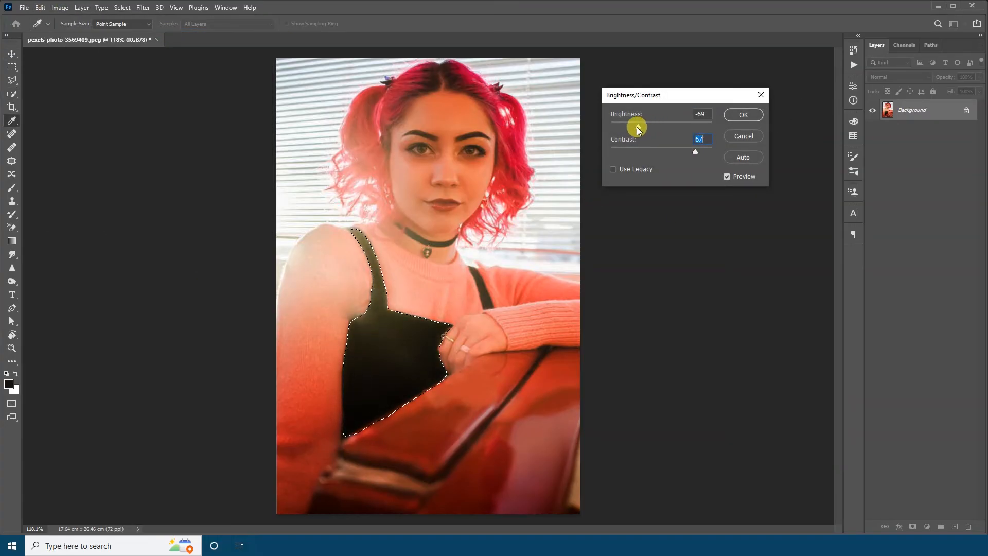
{"action": "mouse_move", "coordinate": [695, 151]}
{"action": "left_mouse_down"}
{"action": "mouse_move", "coordinate": [666, 156]}
{"action": "mouse_move", "coordinate": [685, 152]}
{"action": "left_mouse_up"}
{"action": "left_click_drag", "start_coordinate": [638, 126], "coordinate": [632, 126]}
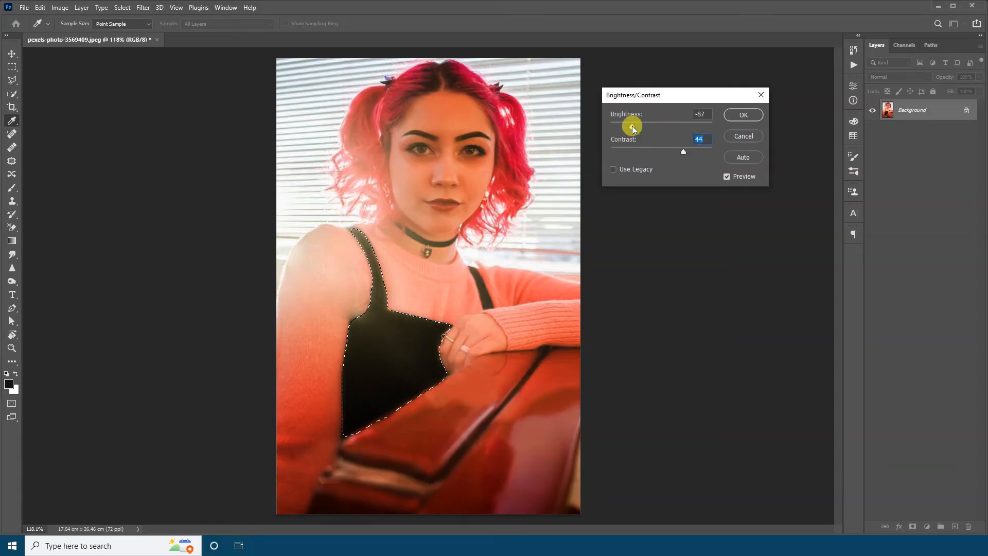
{"action": "key", "text": "Return"}
{"action": "key", "text": "v"}
{"action": "key", "text": "ctrl+d"}
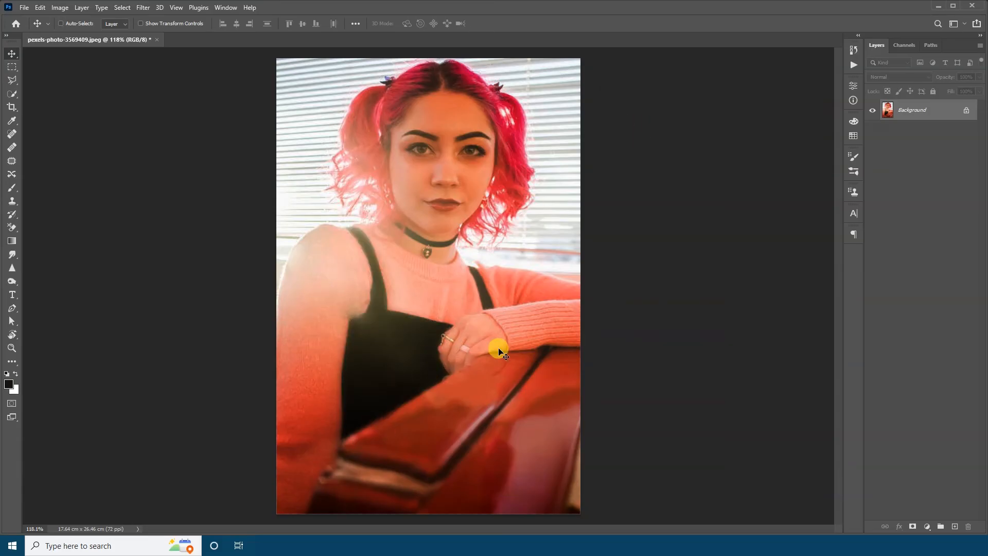
- Compare the dress before and after its tonal corrections by temporarily reverting and restoring the edits
{"action": "key", "text": "z"}
{"action": "left_click_drag", "start_coordinate": [521, 353], "coordinate": [478, 356]}
{"action": "key", "text": "ctrl+shift+d"}
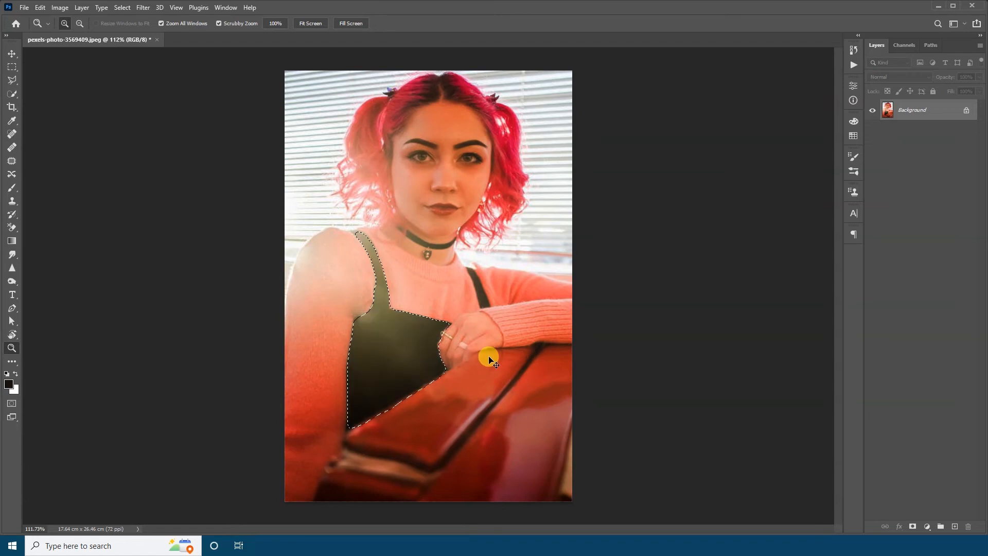
{"action": "key", "text": "ctrl+z"}
{"action": "key", "text": "ctrl+z"}
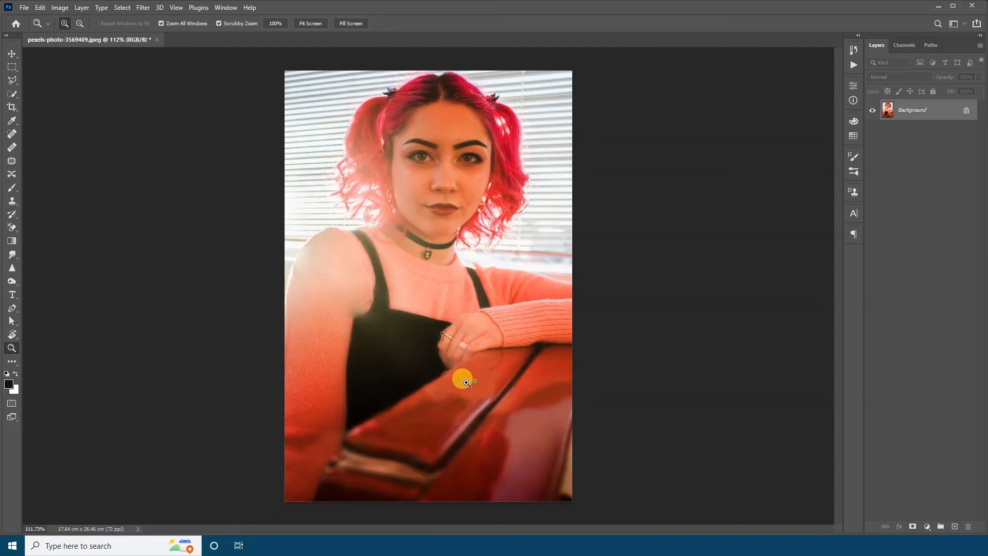
{"action": "left_click_drag", "start_coordinate": [463, 378], "coordinate": [432, 350]}
{"action": "right_click", "coordinate": [432, 348]}
{"action": "left_click", "coordinate": [466, 354]}
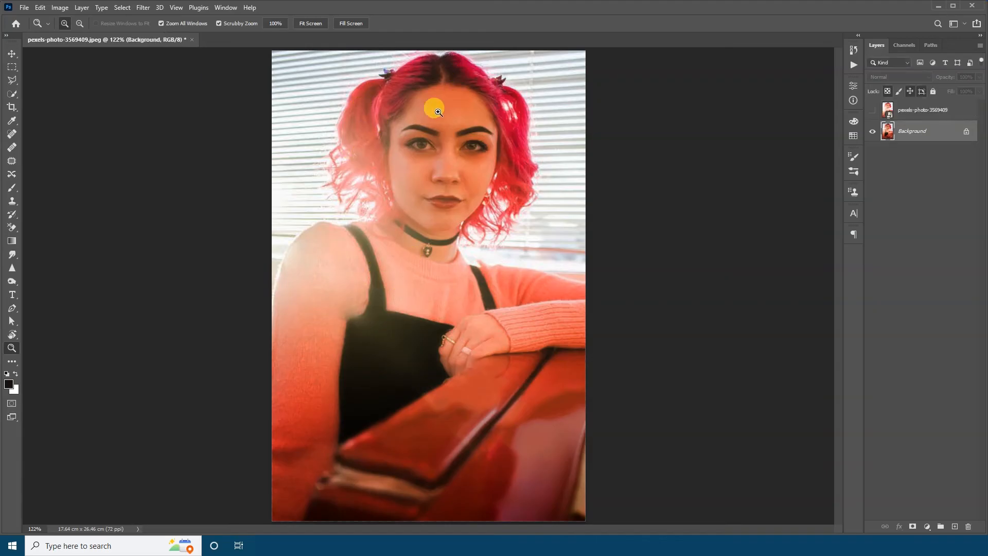
- Select the face and neck down to the sweater's neckline with Quick Selection, and feather the selection
{"action": "key", "text": "w"}
{"action": "mouse_move", "coordinate": [438, 117]}
{"action": "left_mouse_down"}
{"action": "mouse_move", "coordinate": [469, 110]}
{"action": "mouse_move", "coordinate": [410, 124]}
{"action": "mouse_move", "coordinate": [419, 206]}
{"action": "mouse_move", "coordinate": [463, 246]}
{"action": "mouse_move", "coordinate": [473, 233]}
{"action": "mouse_move", "coordinate": [442, 241]}
{"action": "mouse_move", "coordinate": [397, 232]}
{"action": "mouse_move", "coordinate": [389, 215]}
{"action": "mouse_move", "coordinate": [432, 240]}
{"action": "mouse_move", "coordinate": [389, 211]}
{"action": "mouse_move", "coordinate": [399, 211]}
{"action": "mouse_move", "coordinate": [380, 133]}
{"action": "mouse_move", "coordinate": [379, 145]}
{"action": "mouse_move", "coordinate": [408, 91]}
{"action": "mouse_move", "coordinate": [452, 73]}
{"action": "mouse_move", "coordinate": [479, 76]}
{"action": "mouse_move", "coordinate": [510, 102]}
{"action": "mouse_move", "coordinate": [522, 128]}
{"action": "mouse_move", "coordinate": [509, 127]}
{"action": "mouse_move", "coordinate": [517, 163]}
{"action": "mouse_move", "coordinate": [507, 197]}
{"action": "mouse_move", "coordinate": [480, 220]}
{"action": "mouse_move", "coordinate": [524, 109]}
{"action": "mouse_move", "coordinate": [454, 102]}
{"action": "mouse_move", "coordinate": [415, 127]}
{"action": "mouse_move", "coordinate": [428, 94]}
{"action": "mouse_move", "coordinate": [498, 163]}
{"action": "left_mouse_up"}
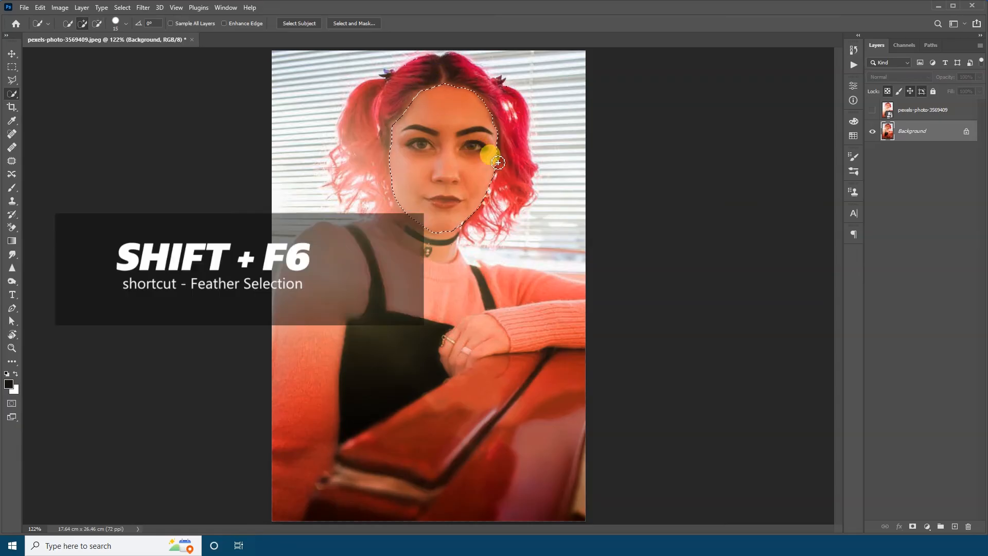
{"action": "key", "text": "shift+F6"}
{"action": "key", "text": "Return"}
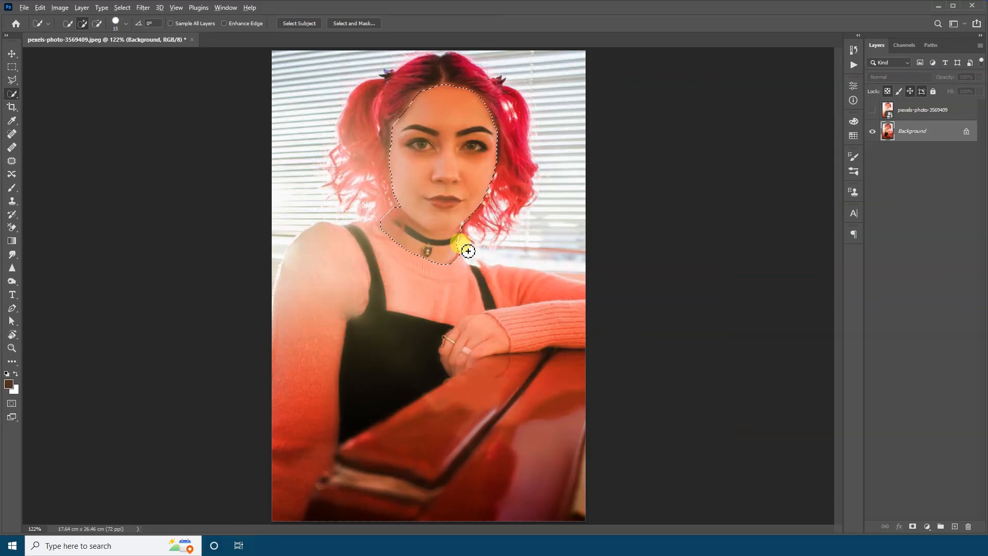
{"action": "key", "text": "alt"}
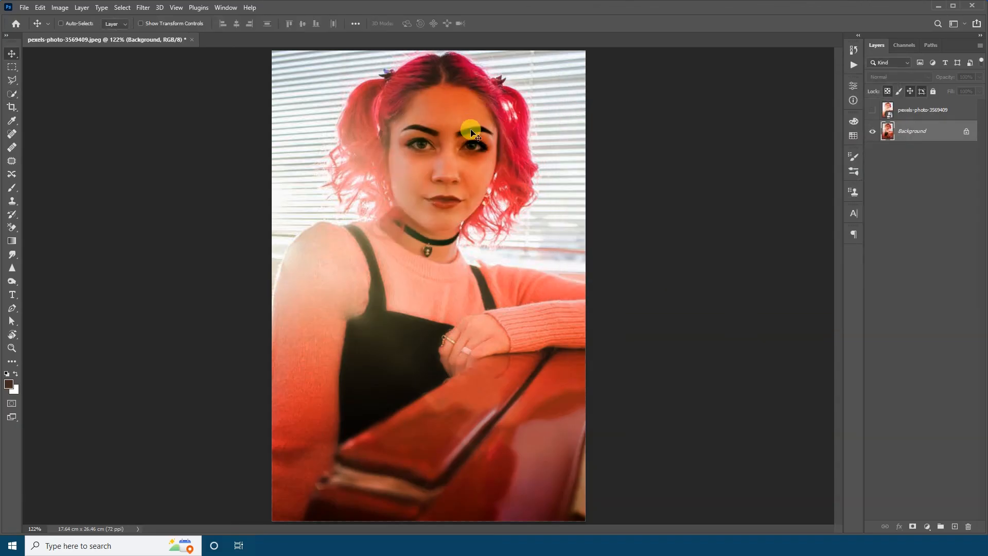
{"action": "key", "text": "z"}
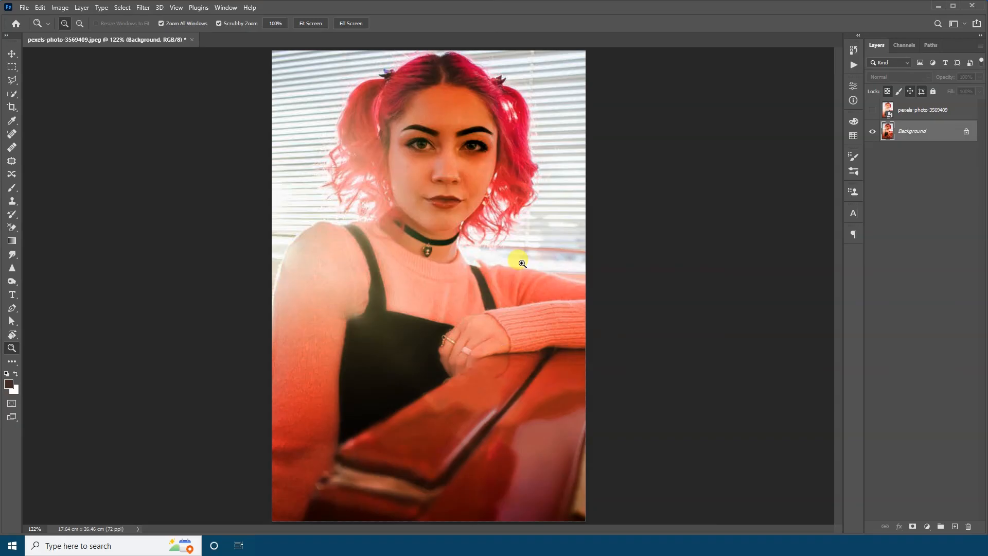
{"action": "key", "text": "v"}
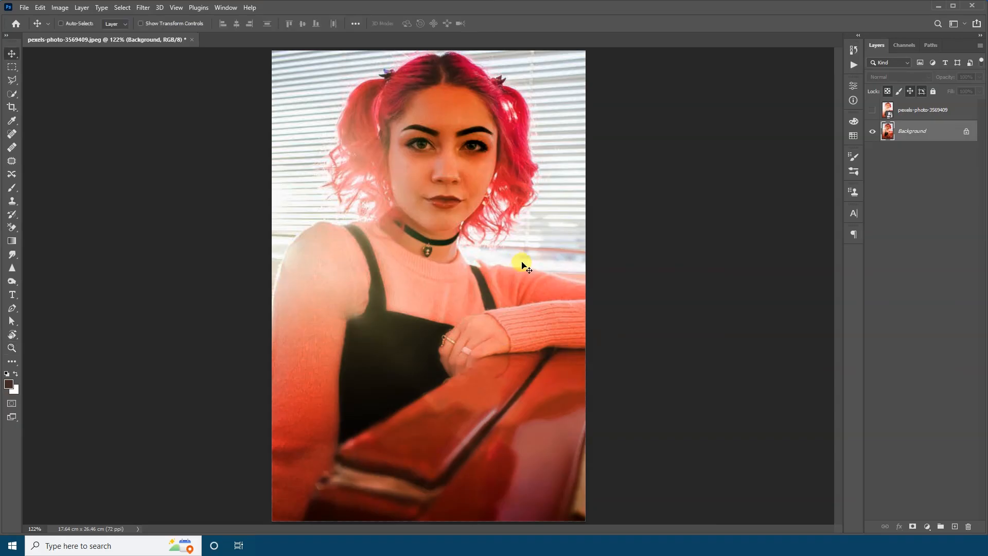